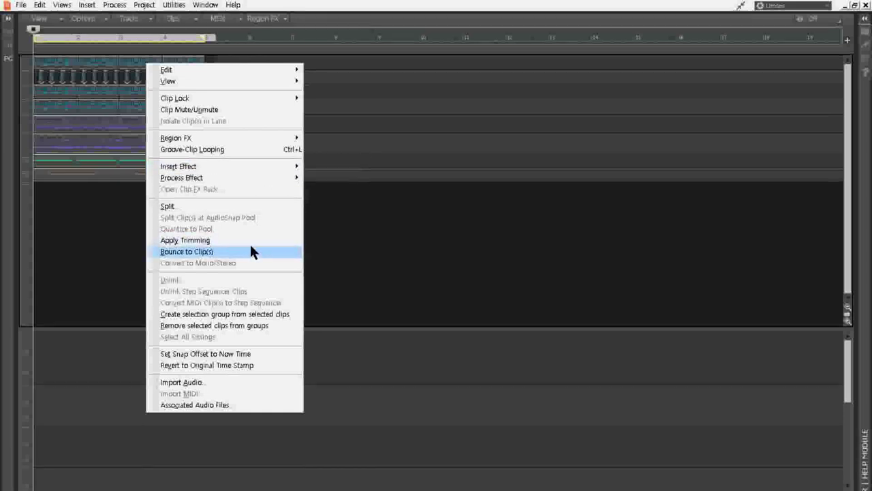
- Bounce the selected clips to new clips and turn off loop playback
{"action": "left_click", "coordinate": [248, 251]}
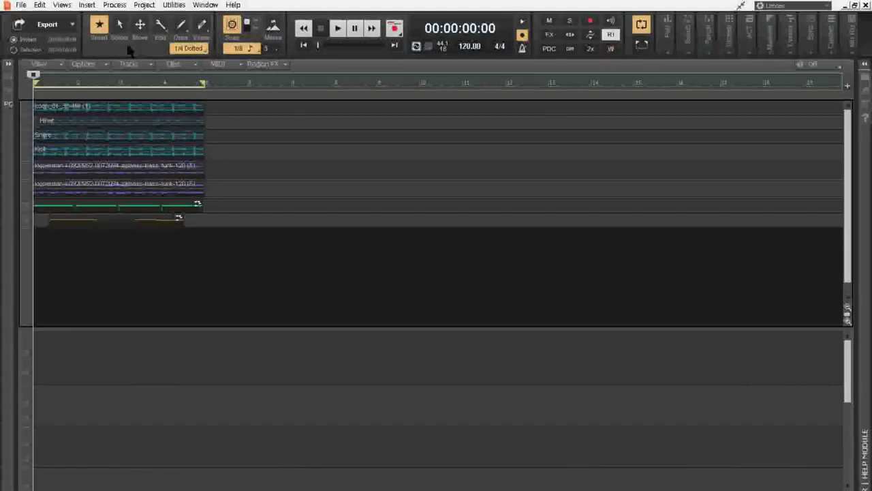
{"action": "left_click", "coordinate": [647, 26]}
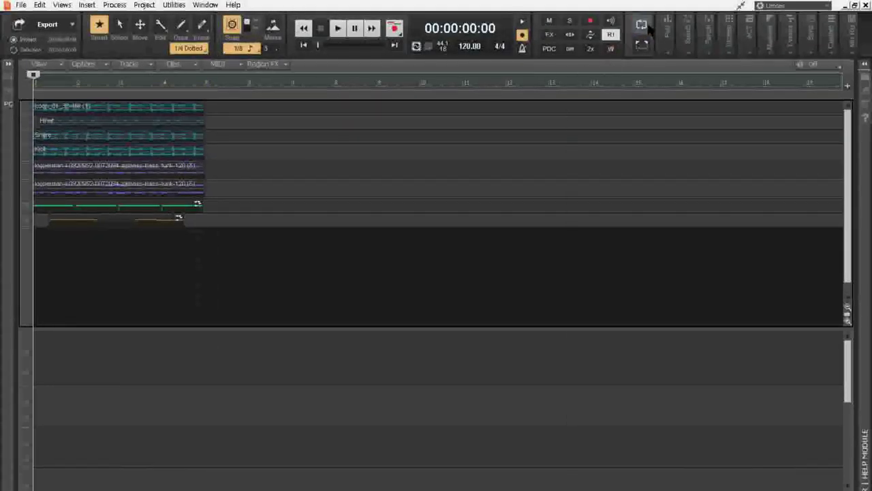
- Place a marker at measure 5, where the existing clips end
{"action": "left_click", "coordinate": [203, 87]}
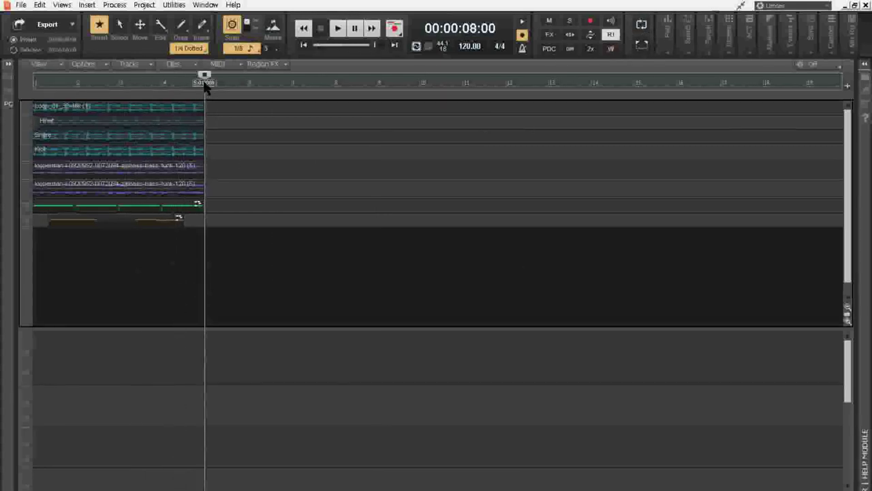
{"action": "key", "text": "m"}
{"action": "key", "text": "Escape"}
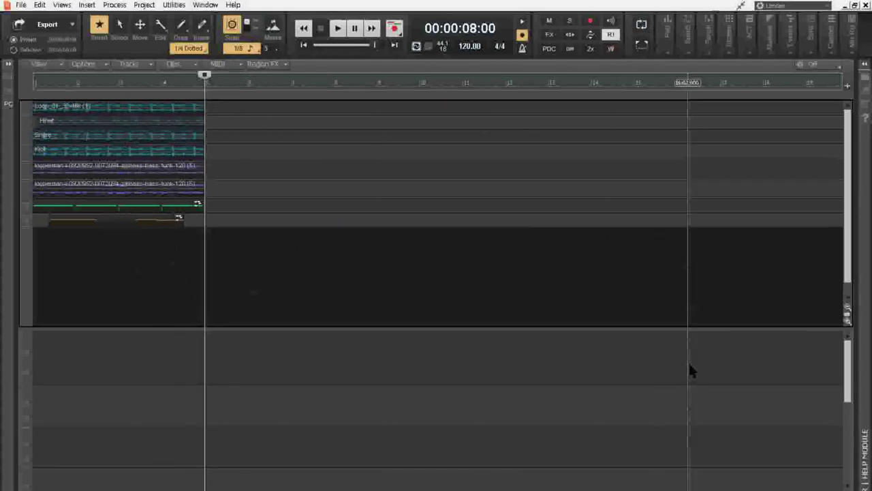
- Advance four measures and insert a marker at measure 9
{"action": "key", "text": "ctrl+Page_Down"}
{"action": "key", "text": "ctrl+Page_Down"}
{"action": "key", "text": "ctrl+Page_Down"}
{"action": "key", "text": "ctrl+Page_Down"}
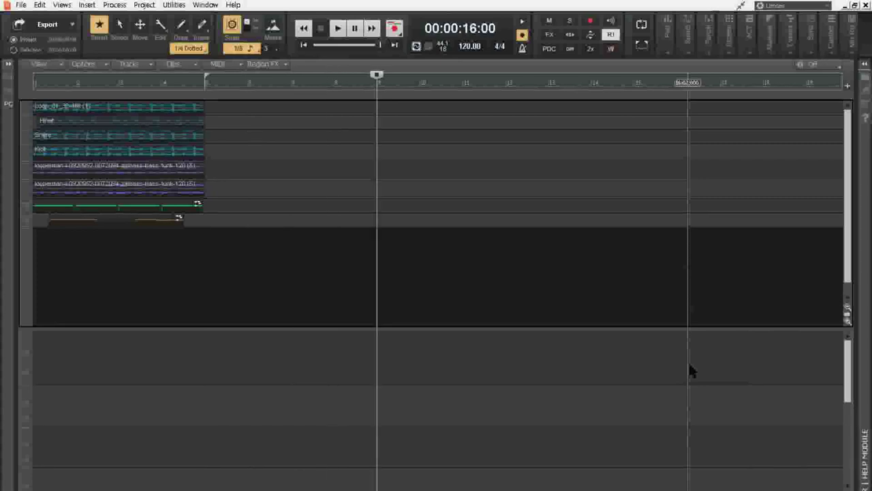
{"action": "key", "text": "m"}
{"action": "key", "text": "Return"}
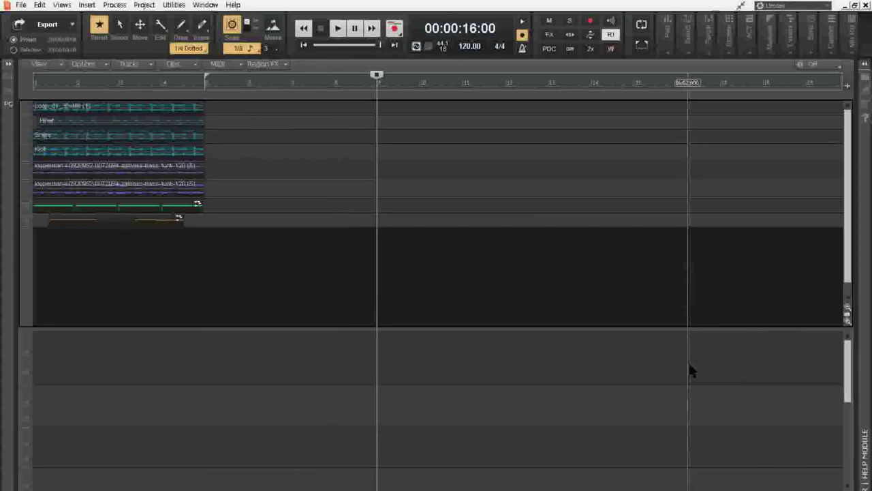
- Advance another four measures and insert a marker at measure 13
{"action": "key", "text": "ctrl+Page_Down"}
{"action": "key", "text": "ctrl+Page_Down"}
{"action": "key", "text": "ctrl+Page_Down"}
{"action": "key", "text": "ctrl+Page_Down"}
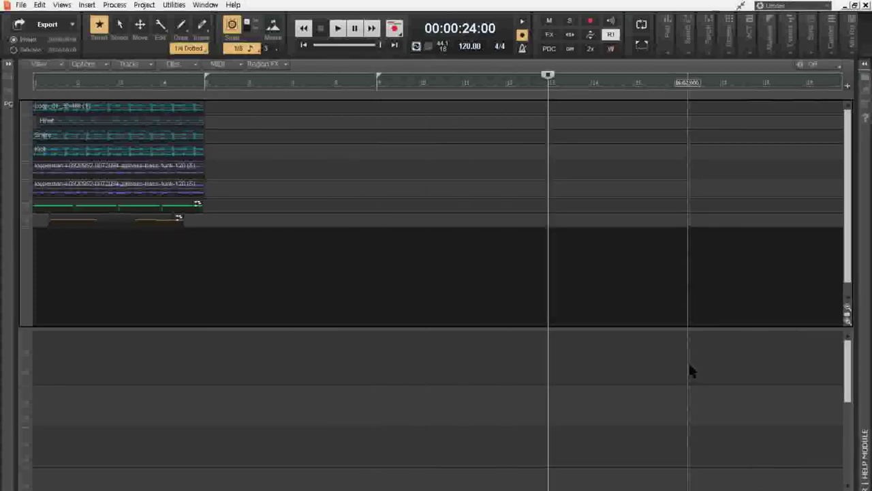
{"action": "key", "text": "m"}
{"action": "key", "text": "Return"}
- Advance to 00:00:32:00 and insert a marker at measure 17
{"action": "key", "text": "ctrl+Page_Down"}
{"action": "key", "text": "ctrl+Page_Down"}
{"action": "key", "text": "ctrl+Page_Down"}
{"action": "key", "text": "ctrl+Page_Down"}
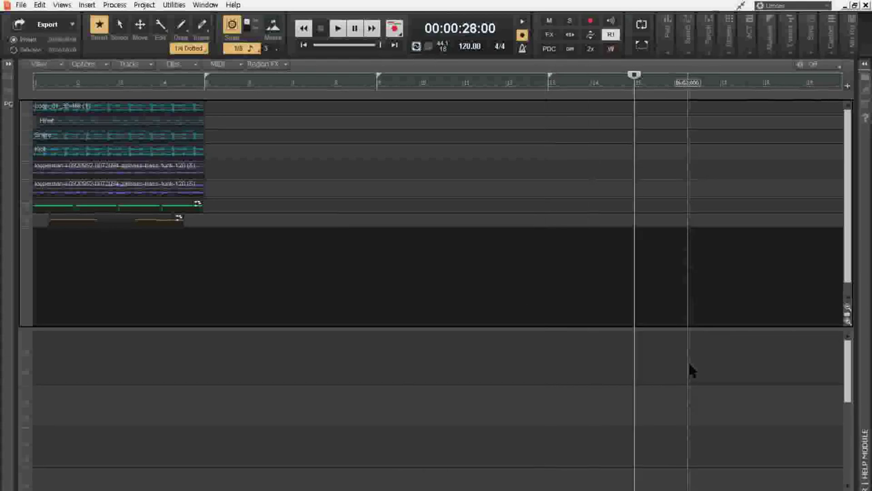
{"action": "key", "text": "F11"}
{"action": "key", "text": "Return"}
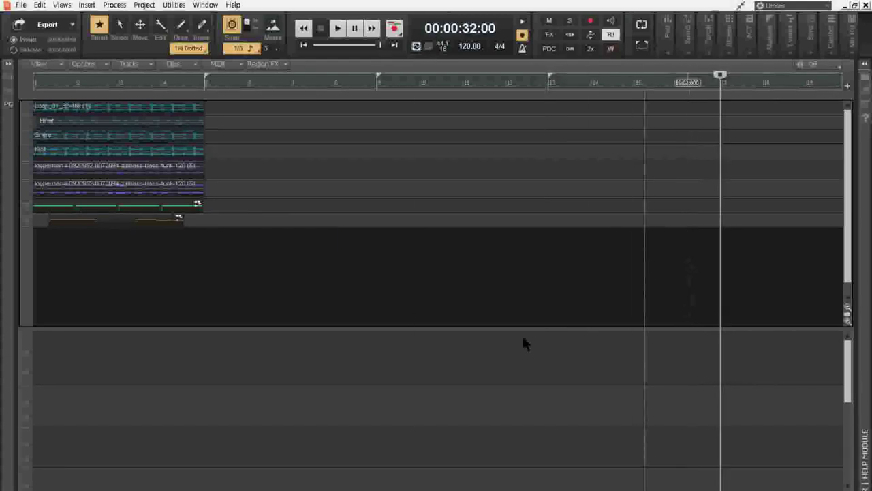
- Select the clips on the first seven tracks, place them at the measure 13 marker, and return to the project start
{"action": "mouse_move", "coordinate": [217, 108]}
{"action": "left_mouse_down"}
{"action": "mouse_move", "coordinate": [18, 217]}
{"action": "mouse_move", "coordinate": [7, 213]}
{"action": "mouse_move", "coordinate": [7, 198]}
{"action": "mouse_move", "coordinate": [6, 209]}
{"action": "left_mouse_up"}
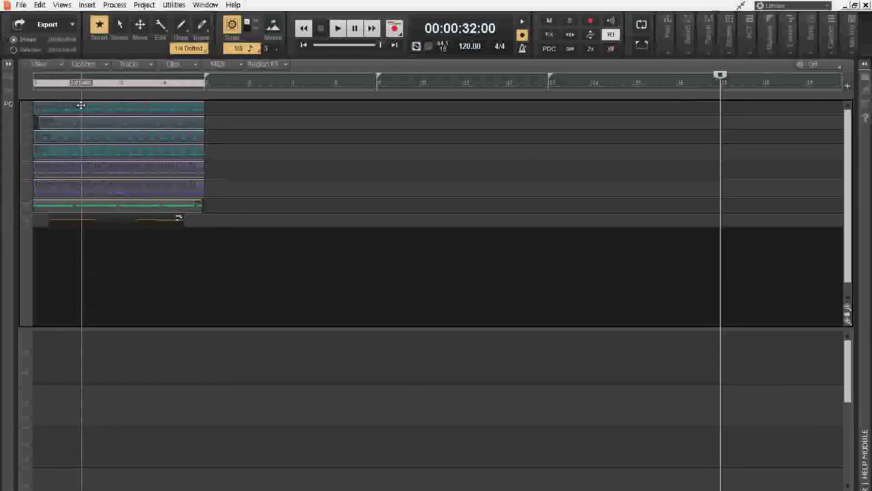
{"action": "left_click_drag", "start_coordinate": [80, 104], "coordinate": [583, 107]}
{"action": "key", "text": "w"}
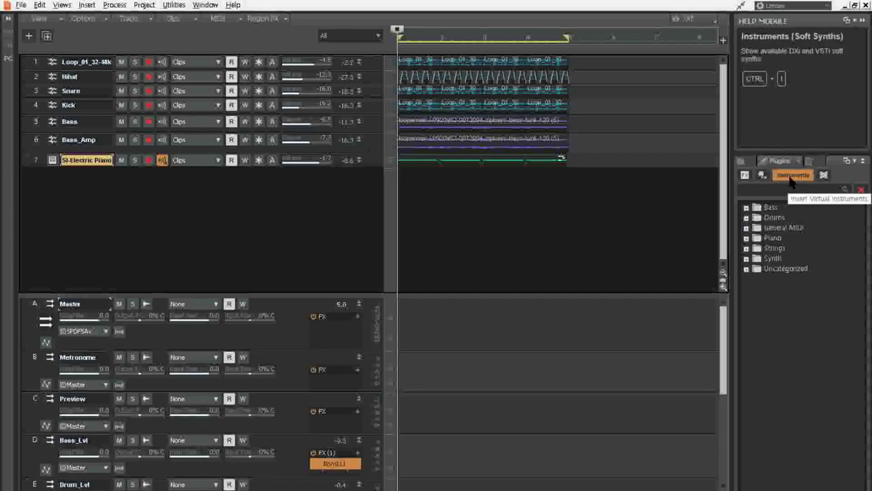
- Add the AlterEgo virtual instrument from the Uncategorized group on a new track and open its interface
{"action": "left_click", "coordinate": [747, 268]}
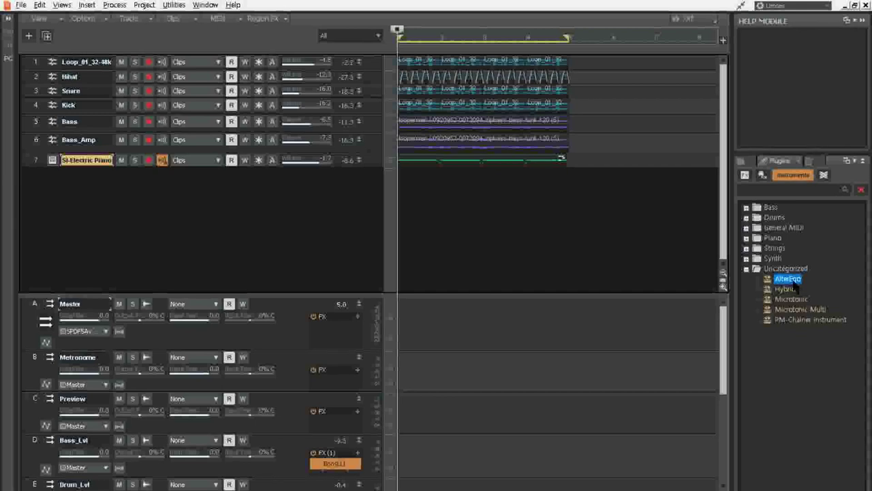
{"action": "left_click_drag", "start_coordinate": [789, 279], "coordinate": [280, 216]}
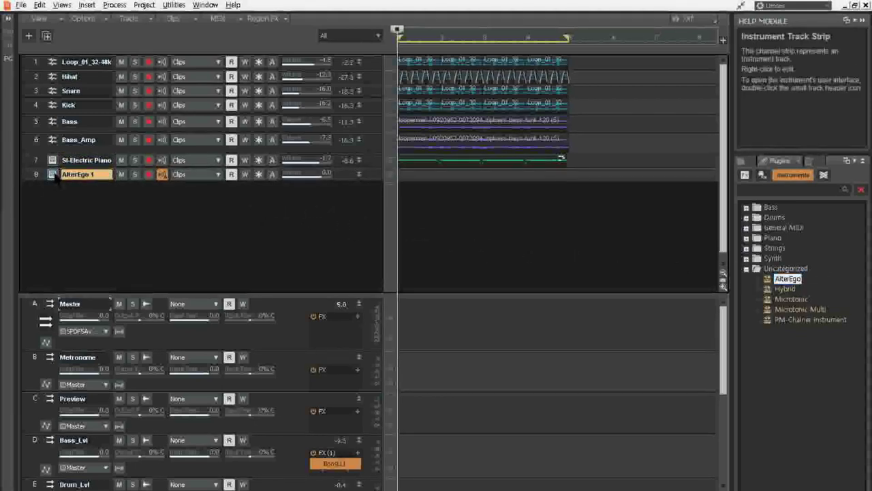
{"action": "left_click", "coordinate": [52, 175]}
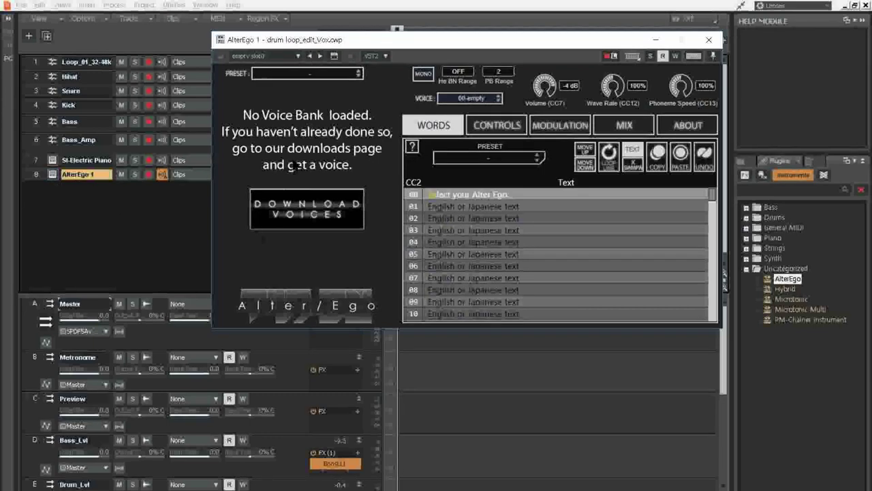
- Load the Marie Ork preset "M Ork clean exp cute" in AlterEgo
{"action": "left_click", "coordinate": [292, 73]}
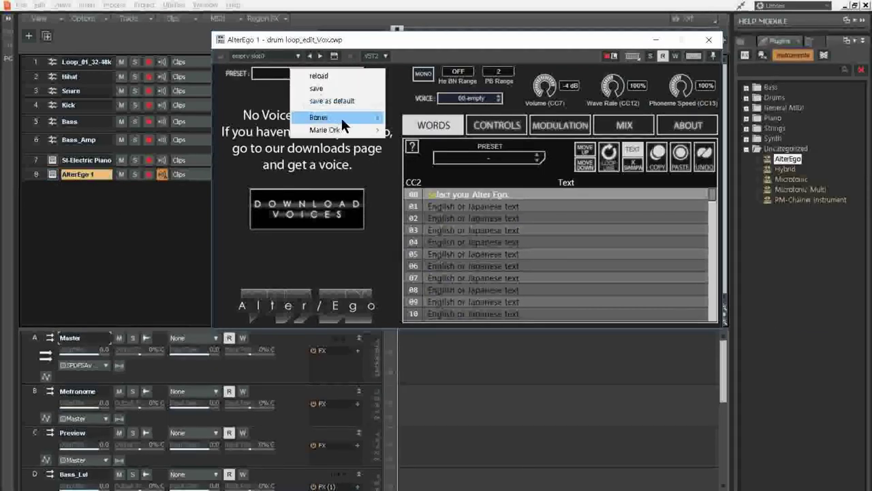
{"action": "mouse_move", "coordinate": [341, 130]}
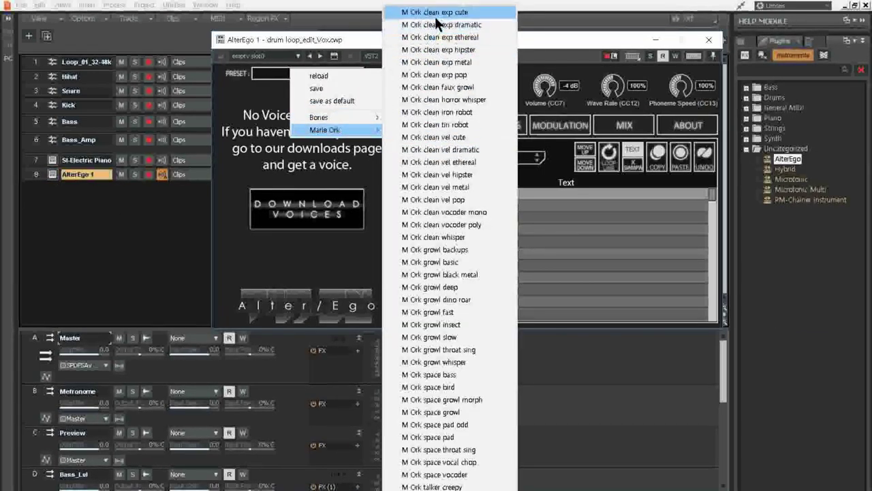
{"action": "left_click", "coordinate": [479, 12]}
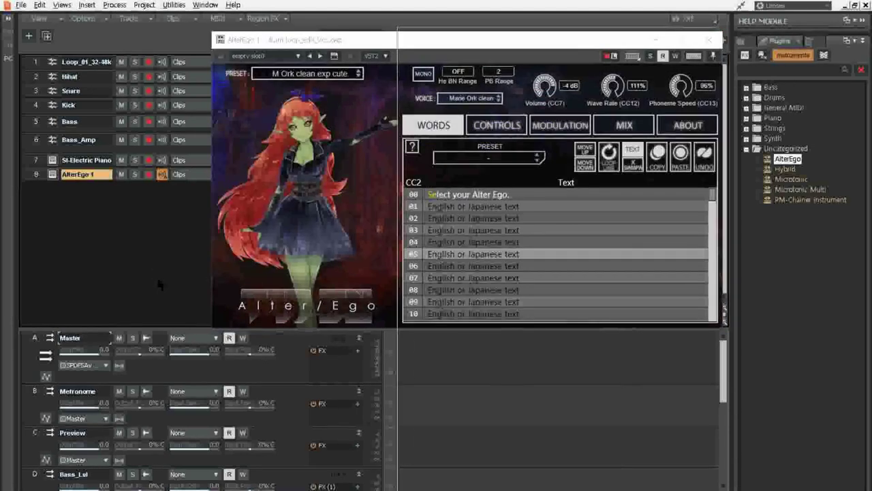
- Audition the AlterEgo voice with a few notes on the virtual controller and close both windows
{"action": "key", "text": "alt+0"}
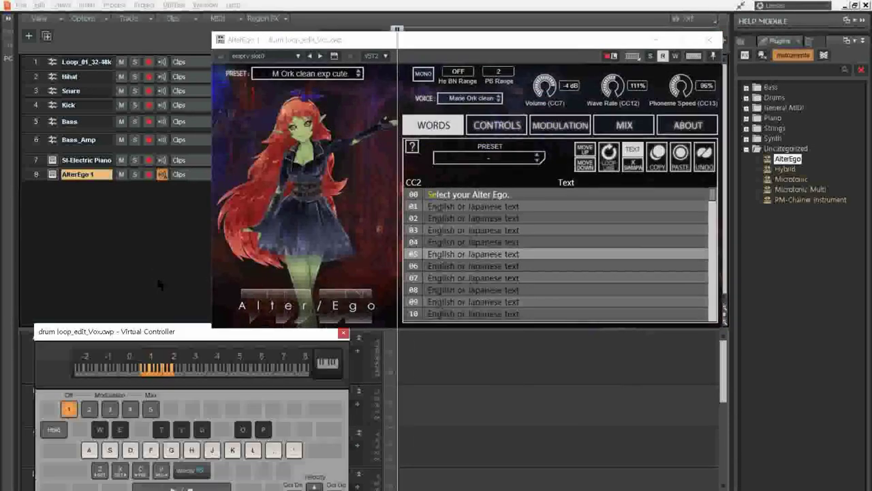
{"action": "left_click", "coordinate": [175, 453]}
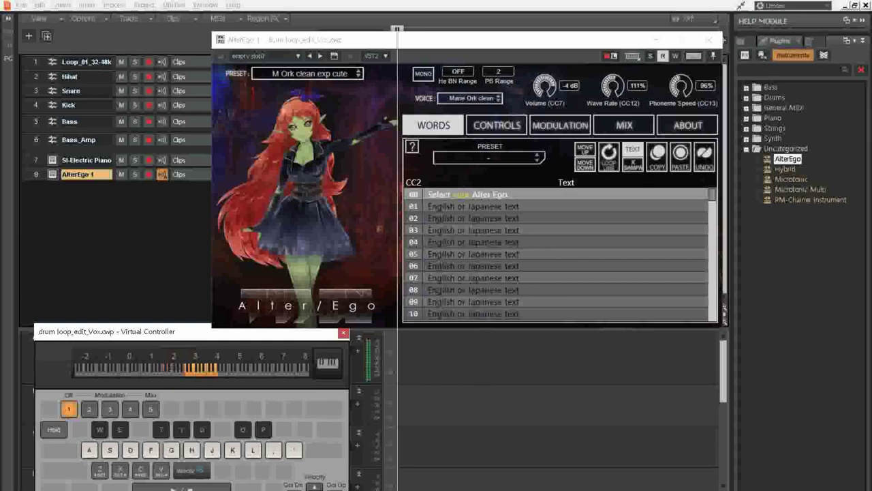
{"action": "left_click", "coordinate": [217, 452]}
{"action": "left_click", "coordinate": [710, 39]}
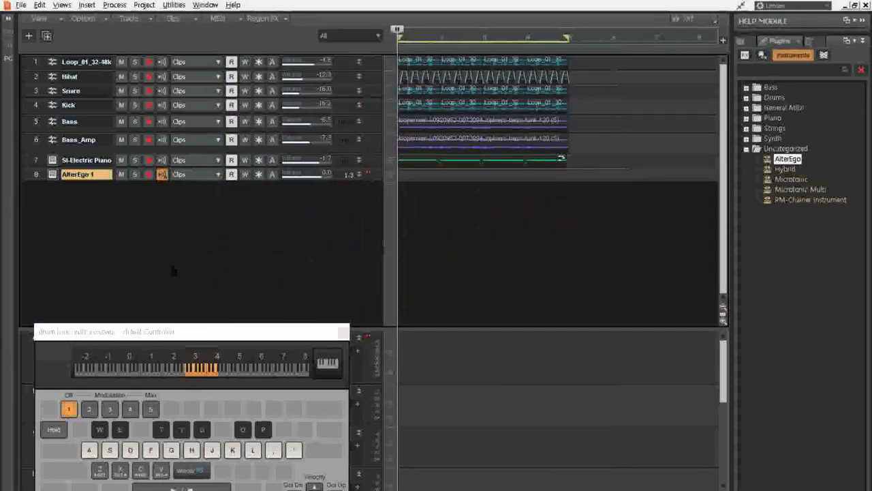
{"action": "left_click", "coordinate": [343, 332]}
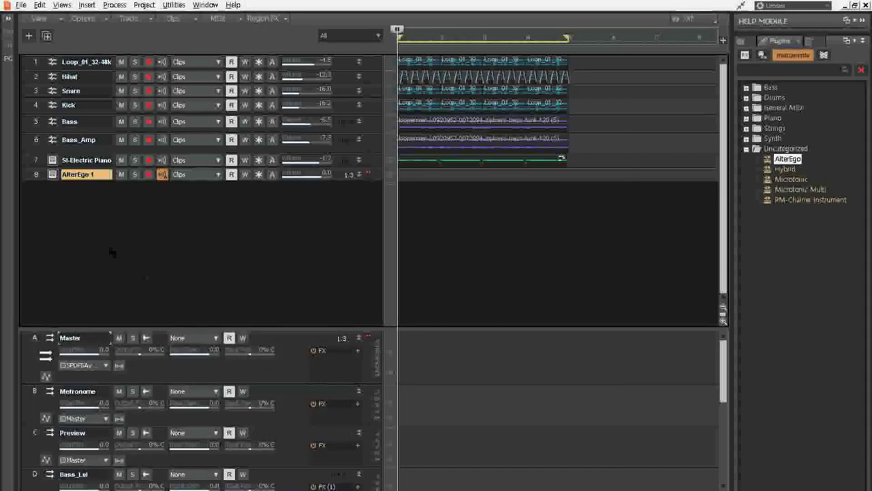
- Open the AlterEgo 1 track in the Staff view and enlarge the view to fill the workspace
{"action": "left_click", "coordinate": [36, 175]}
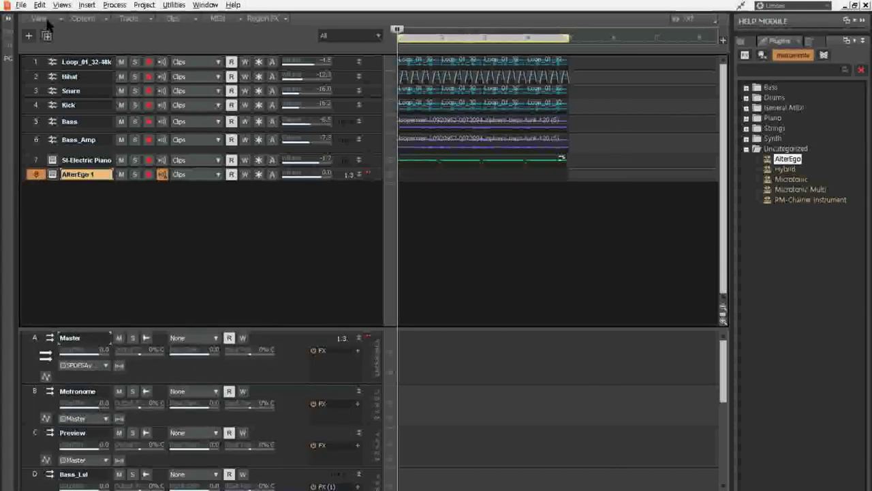
{"action": "left_click", "coordinate": [62, 6]}
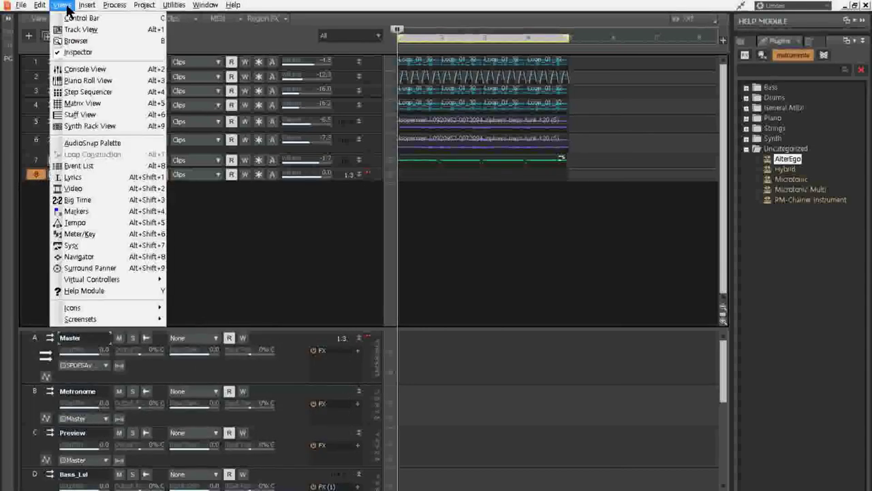
{"action": "left_click", "coordinate": [79, 115]}
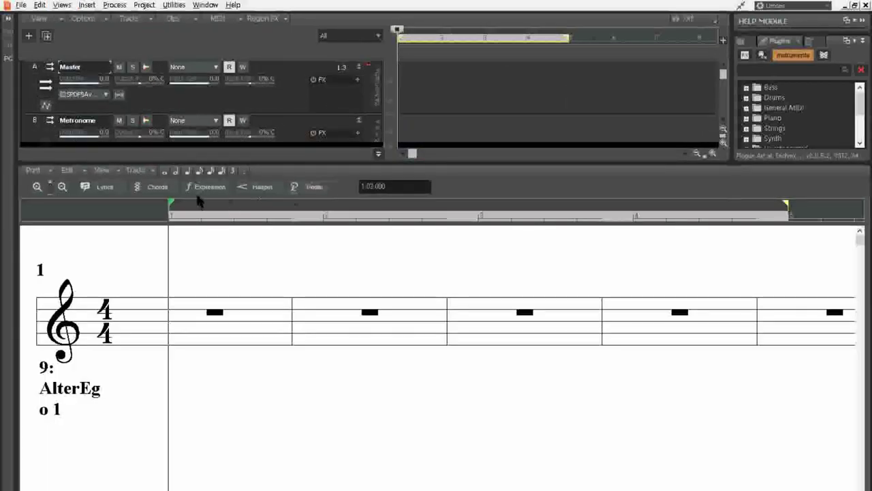
{"action": "left_click_drag", "start_coordinate": [168, 163], "coordinate": [172, 11]}
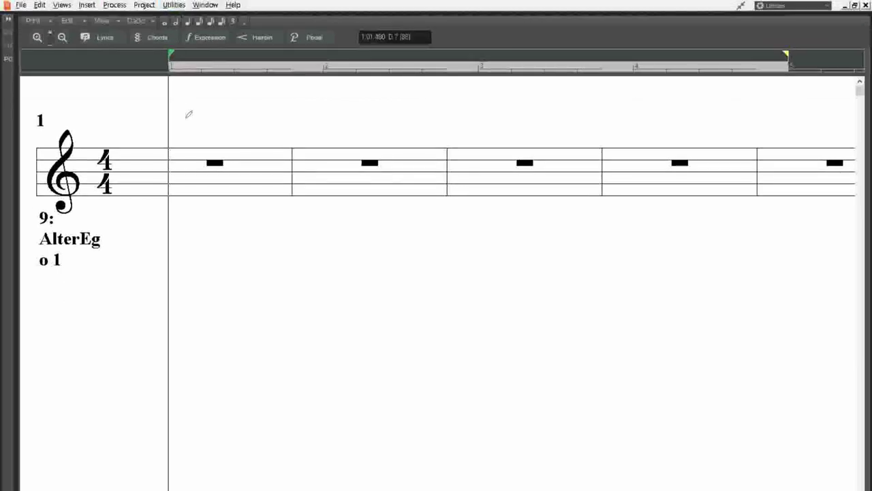
- Display the SI-Electric Piano 1 track together with AlterEgo 1 in the Staff view
{"action": "left_click", "coordinate": [77, 22]}
{"action": "left_click", "coordinate": [104, 23]}
{"action": "left_click", "coordinate": [104, 24]}
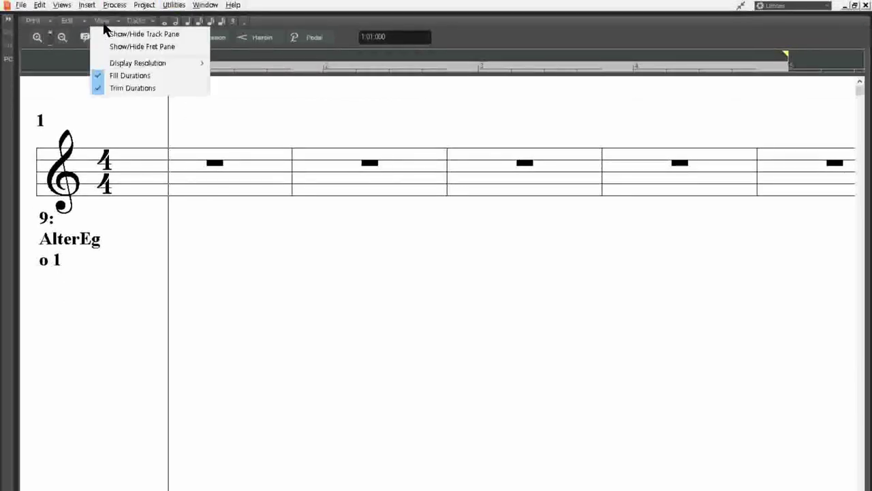
{"action": "left_click", "coordinate": [142, 21]}
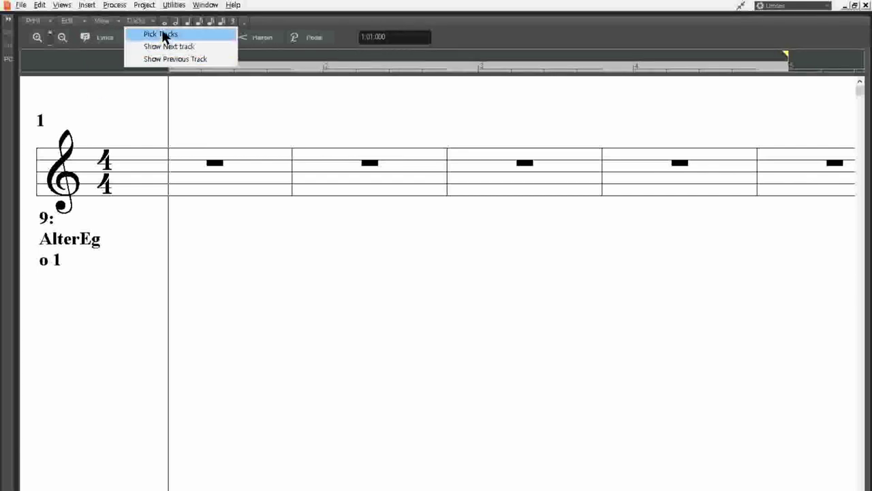
{"action": "left_click", "coordinate": [160, 33]}
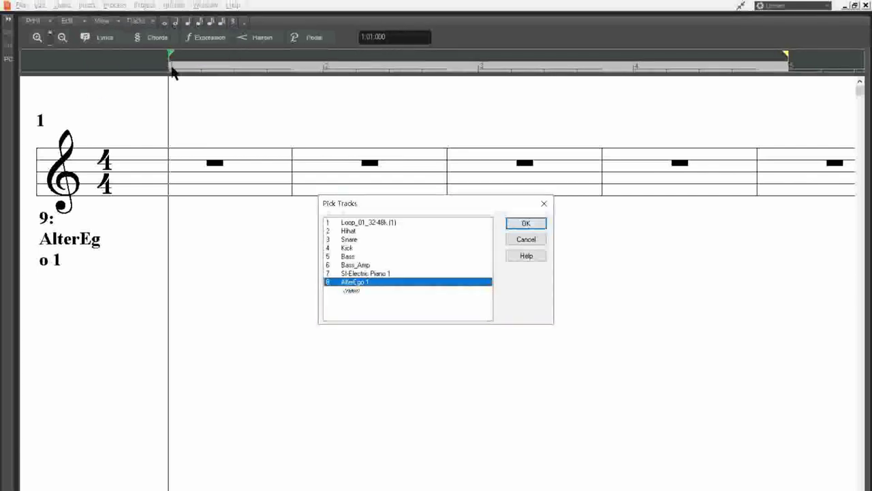
{"action": "left_click", "coordinate": [394, 274]}
{"action": "left_click", "coordinate": [522, 223]}
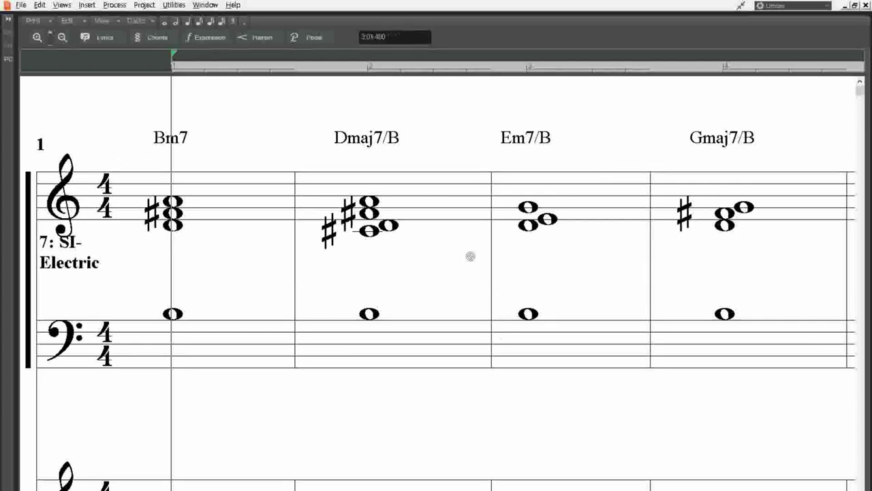
- Fit both tracks' staves in view, examine the four piano chords, and listen to them briefly
{"action": "left_click_drag", "start_coordinate": [471, 256], "coordinate": [363, 346]}
{"action": "scroll", "coordinate": [363, 347], "scroll_direction": "down", "scroll_amount": 4}
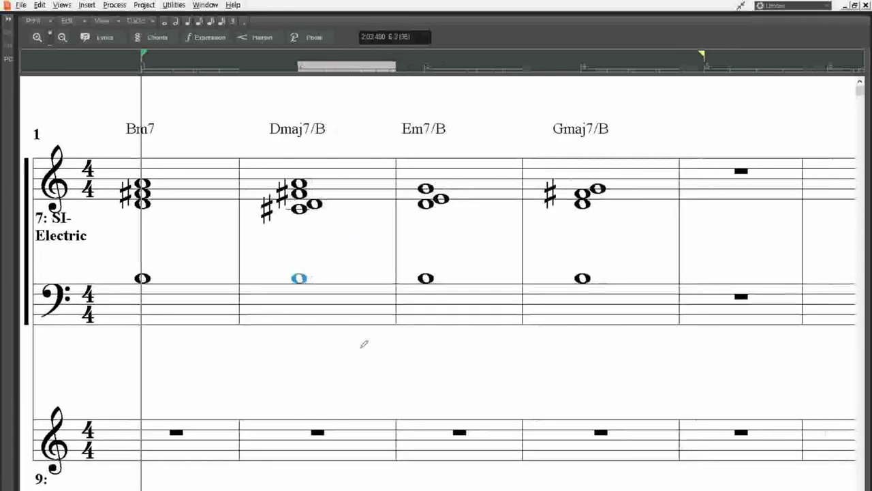
{"action": "left_click_drag", "start_coordinate": [723, 262], "coordinate": [495, 455]}
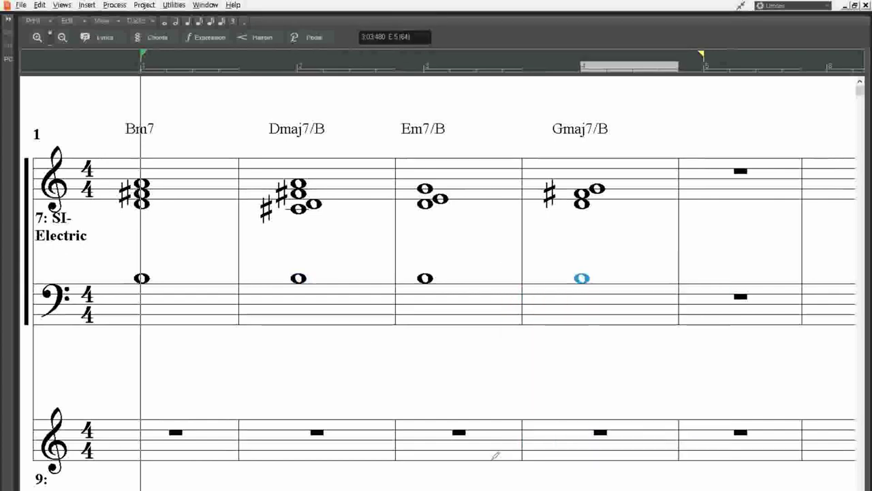
{"action": "key", "text": "space"}
{"action": "key", "text": "space"}
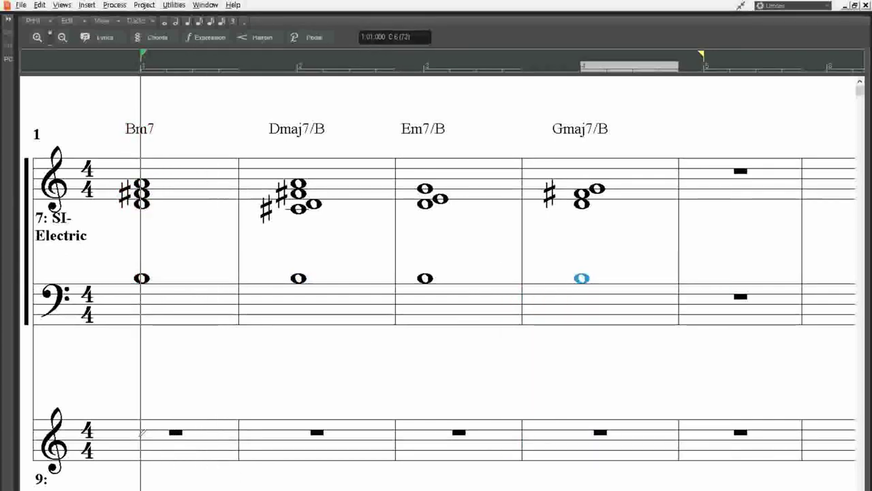
- Play back the first measure to check the AlterEgo melody notes against the Bm7 chord
{"action": "key", "text": "space"}
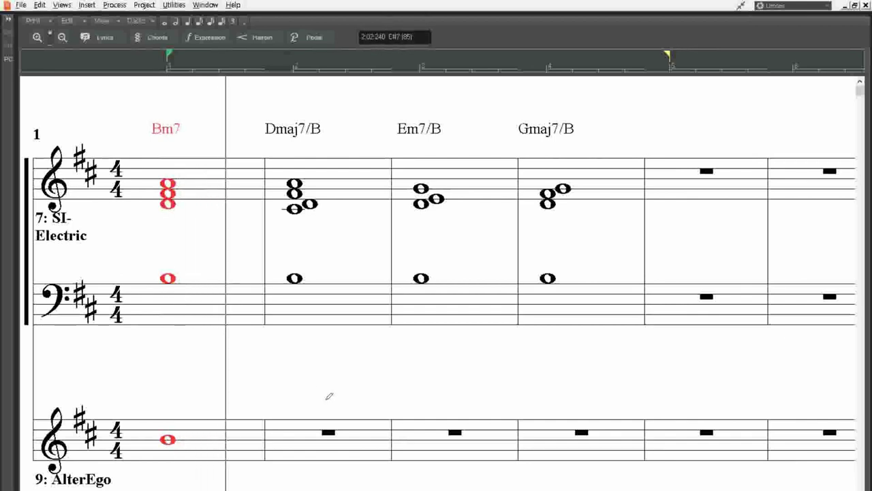
{"action": "key", "text": "space"}
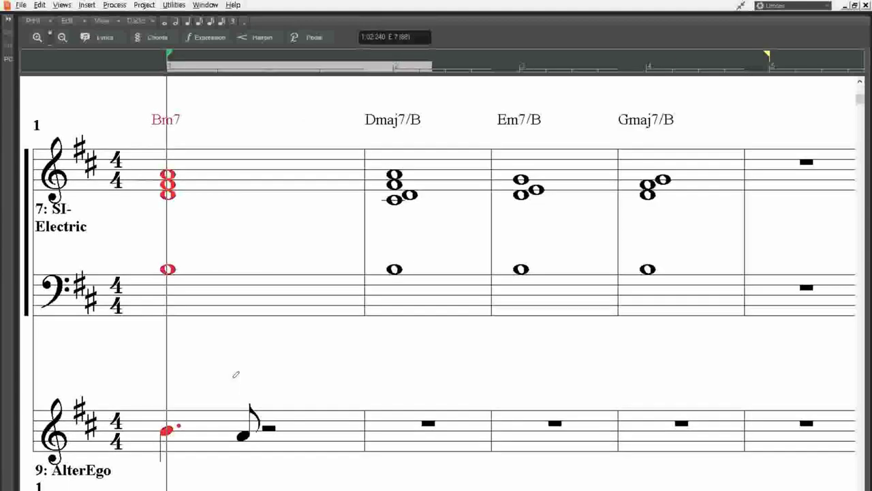
{"action": "key", "text": "space"}
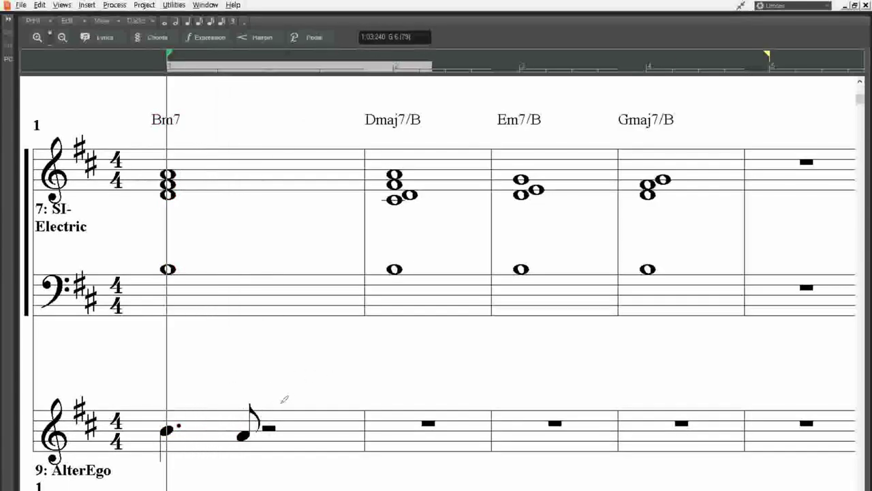
- Add an F# on beat 3 and an E after it to the AlterEgo melody in measure 1
{"action": "left_click", "coordinate": [242, 436]}
{"action": "left_click", "coordinate": [269, 445]}
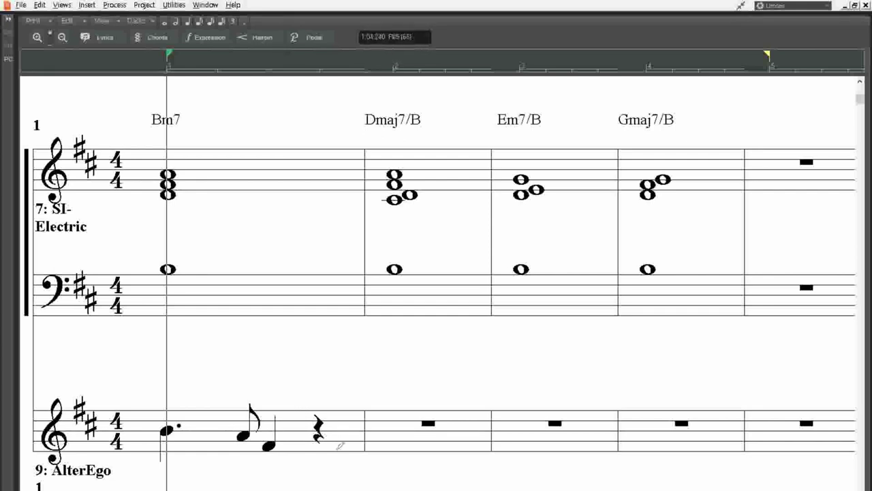
{"action": "left_click", "coordinate": [343, 443]}
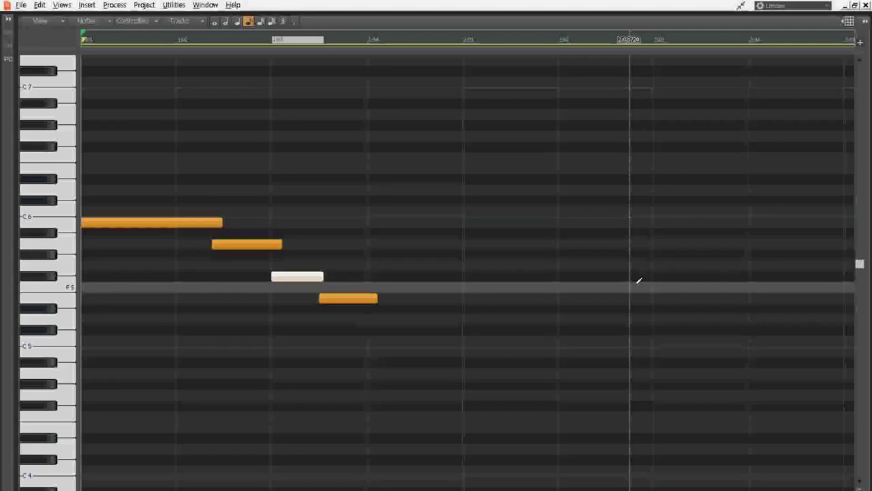
- Play back the four-note AlterEgo phrase repeatedly in the Piano Roll to check its timing and note overlaps
{"action": "key", "text": "space"}
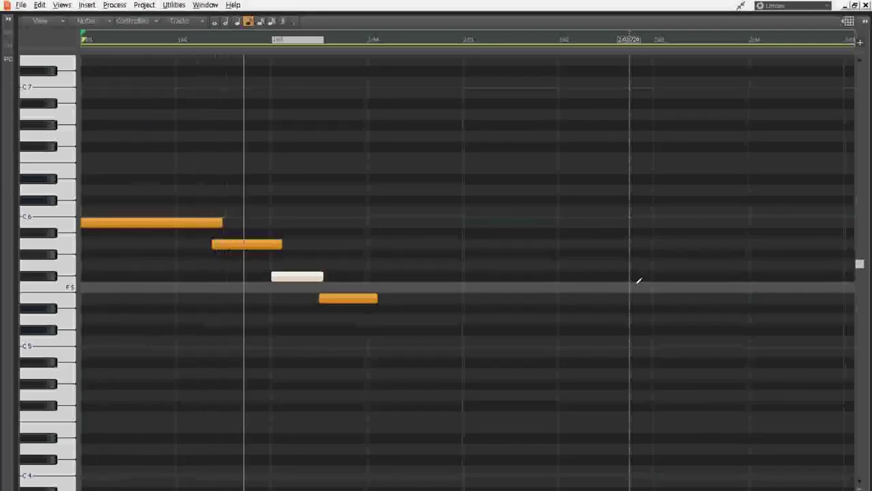
{"action": "key", "text": "space"}
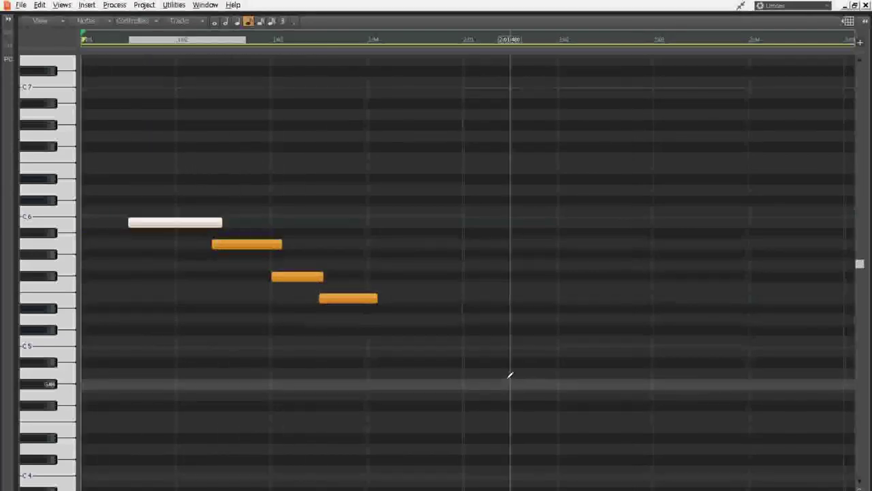
{"action": "key", "text": "space"}
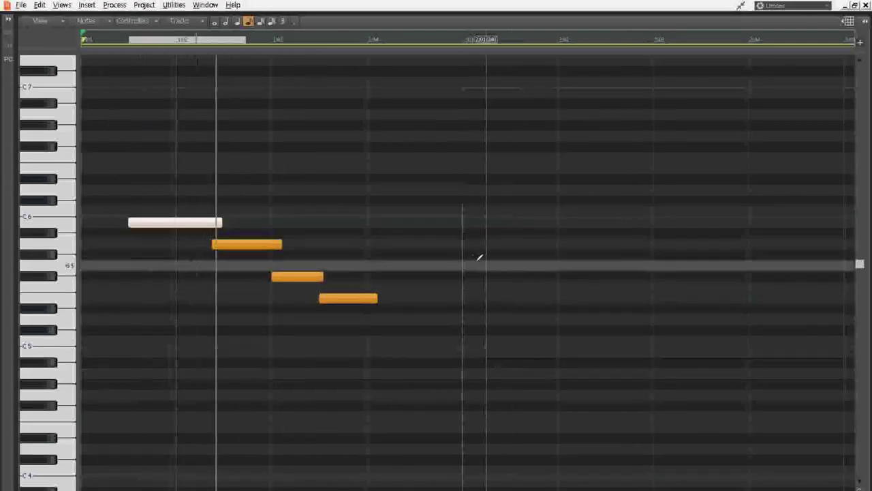
{"action": "key", "text": "space"}
{"action": "left_click_drag", "start_coordinate": [457, 298], "coordinate": [452, 343]}
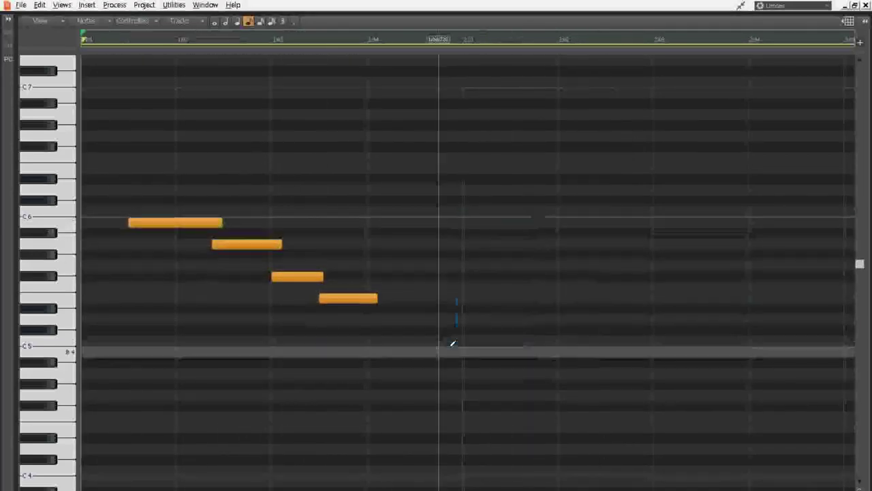
{"action": "key", "text": "space"}
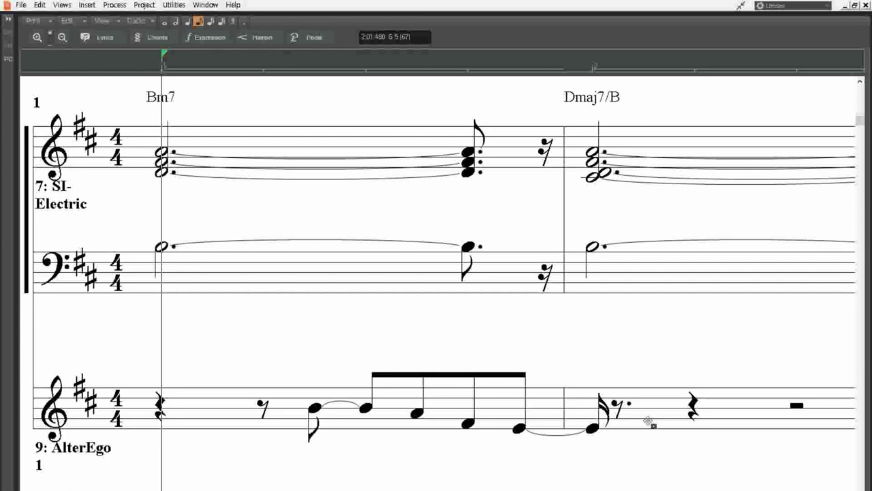
- Add an F# at 2:01:480 in the AlterEgo melody and lengthen the preceding E to close the gap
{"action": "left_click", "coordinate": [644, 424]}
{"action": "left_click_drag", "start_coordinate": [509, 395], "coordinate": [648, 474]}
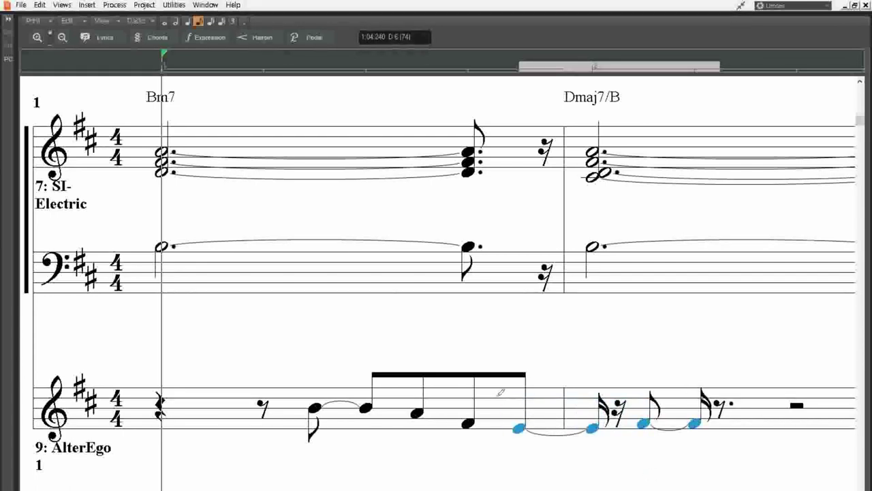
{"action": "key", "text": "ctrl+l"}
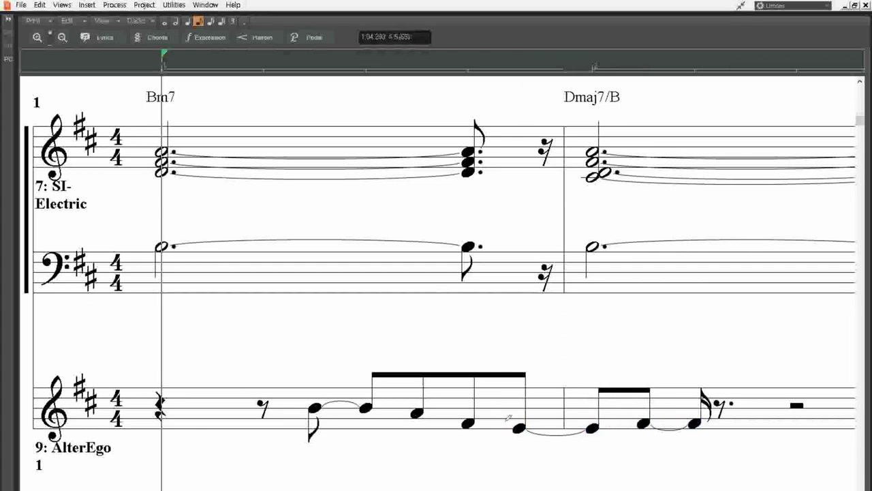
- Select the held E across the barline and play back the phrase in the Piano Roll
{"action": "left_click_drag", "start_coordinate": [509, 417], "coordinate": [575, 477]}
{"action": "key", "text": "alt+3"}
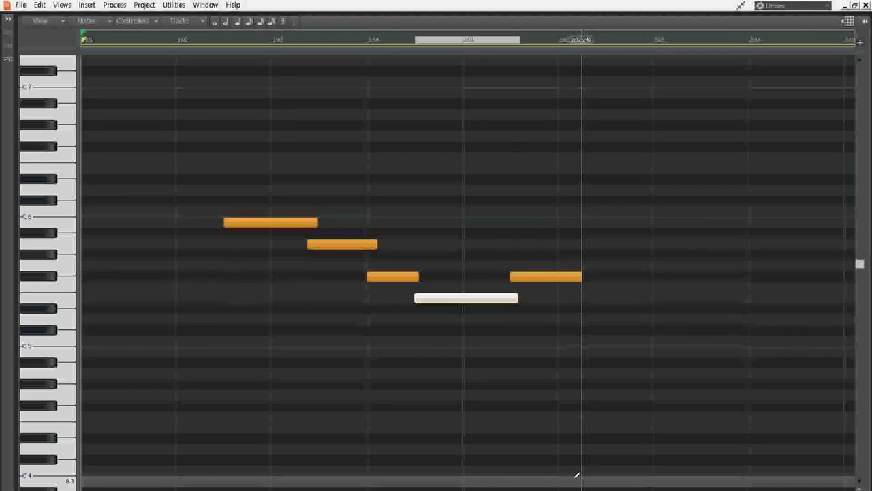
{"action": "key", "text": "space"}
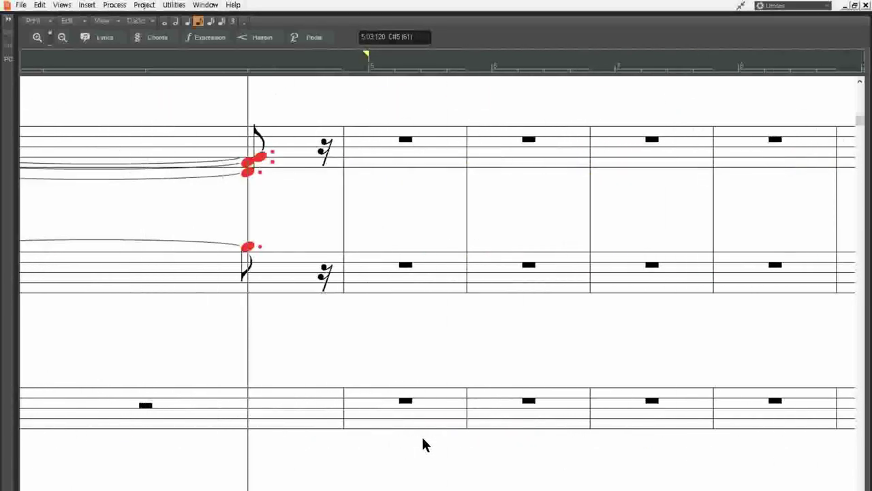
- Play back the AlterEgo melody from measure 5 in the Staff view with the control bar hidden
{"action": "scroll", "coordinate": [422, 444], "scroll_direction": "left", "scroll_amount": 7}
{"action": "scroll", "coordinate": [423, 445], "scroll_direction": "right", "scroll_amount": 1}
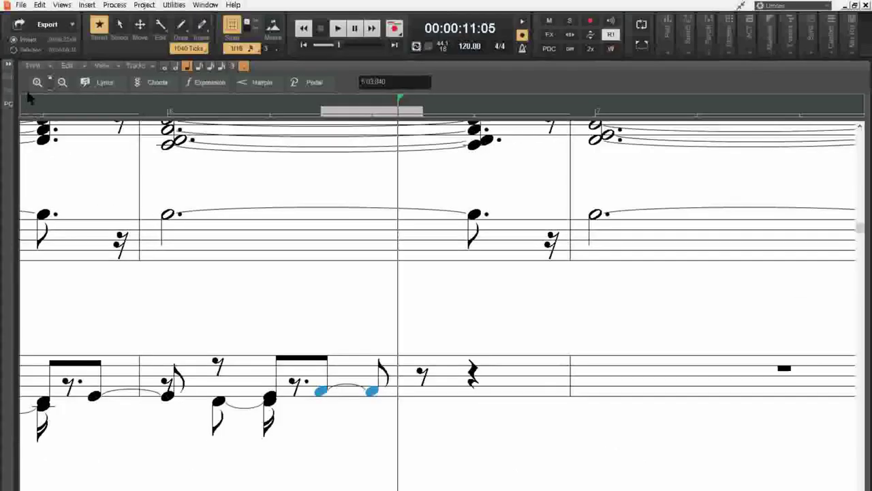
{"action": "key", "text": "space"}
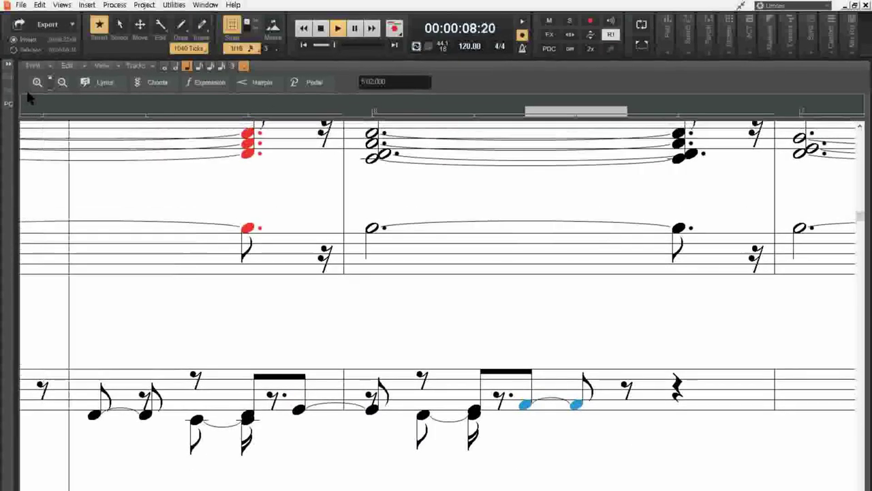
{"action": "key", "text": "c"}
{"action": "scroll", "coordinate": [27, 92], "scroll_direction": "up", "scroll_amount": 4}
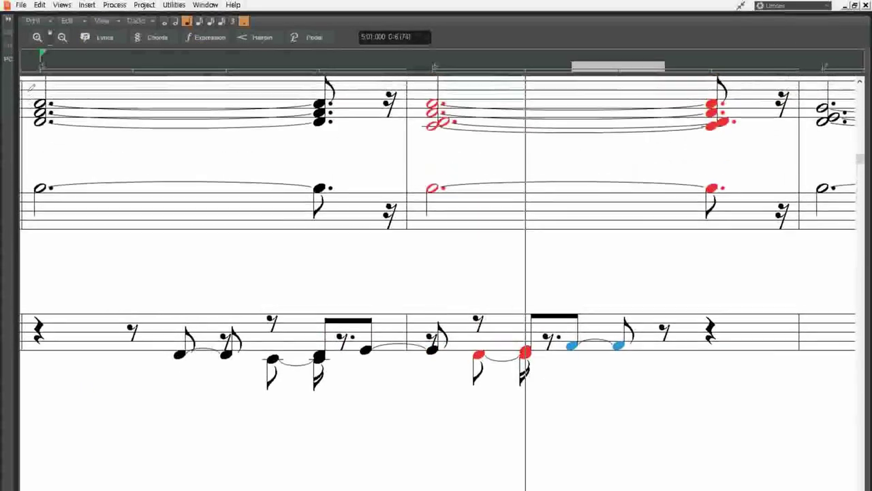
{"action": "key", "text": "space"}
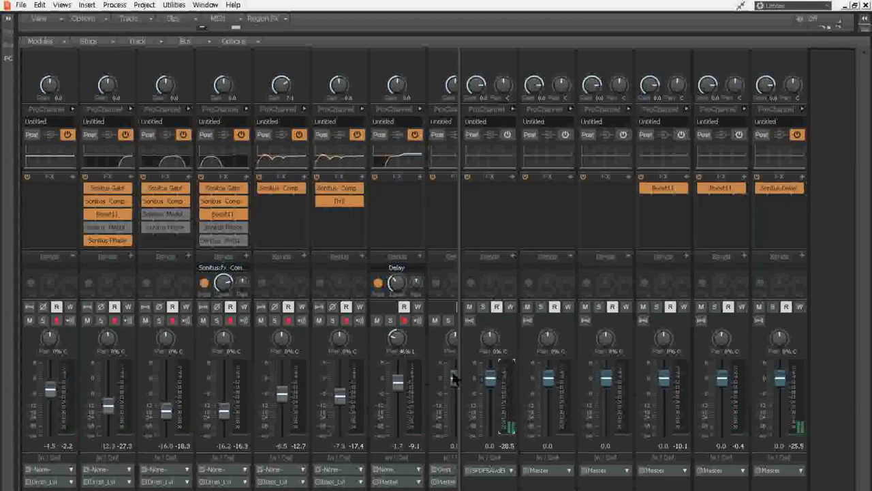
- Widen the Console's track strip area to show the whole AlterEgo strip, then return to the Track view and stop playback
{"action": "left_click_drag", "start_coordinate": [459, 424], "coordinate": [499, 423]}
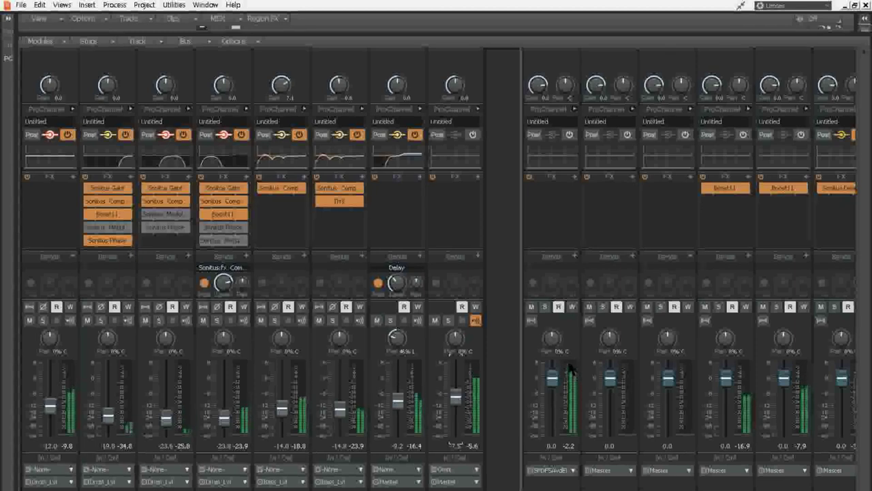
{"action": "key", "text": "d"}
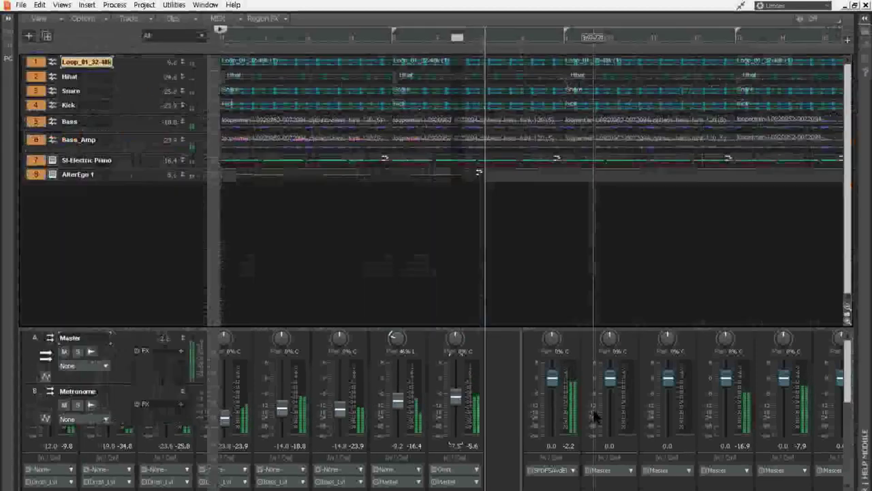
{"action": "key", "text": "space"}
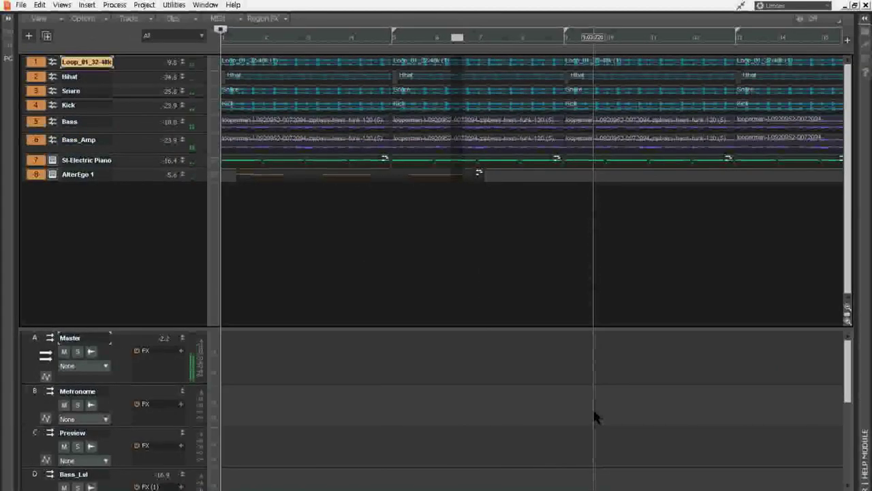
- Reopen the Staff view, play back the melody over the Dmaj7/B chord, and look over the neighbouring measures
{"action": "key", "text": "alt+6"}
{"action": "key", "text": "space"}
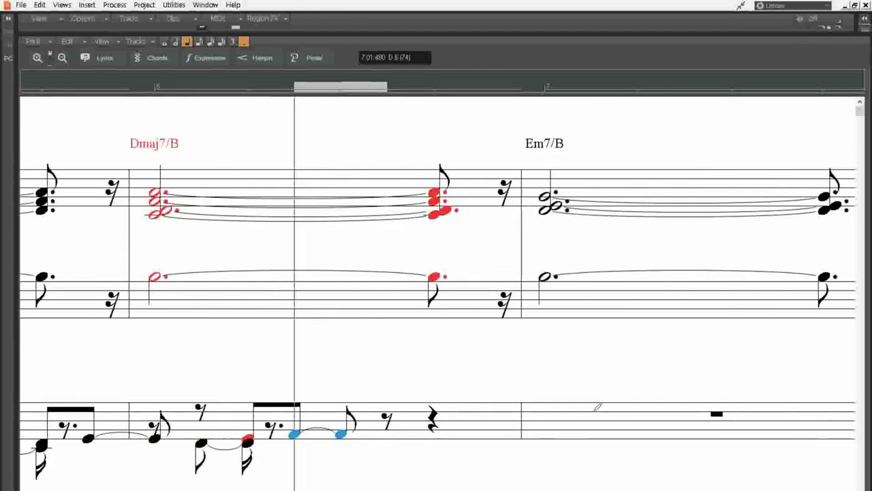
{"action": "key", "text": "space"}
{"action": "scroll", "coordinate": [598, 406], "scroll_direction": "left", "scroll_amount": 3}
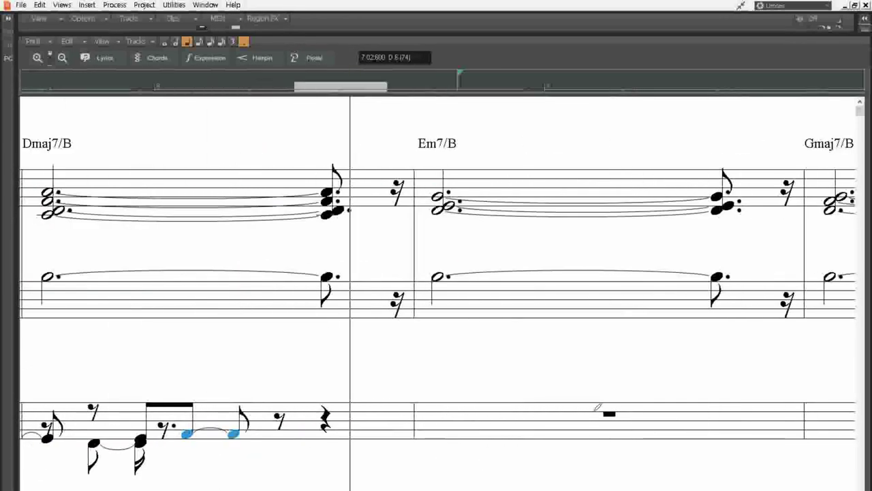
{"action": "scroll", "coordinate": [598, 407], "scroll_direction": "left", "scroll_amount": 2}
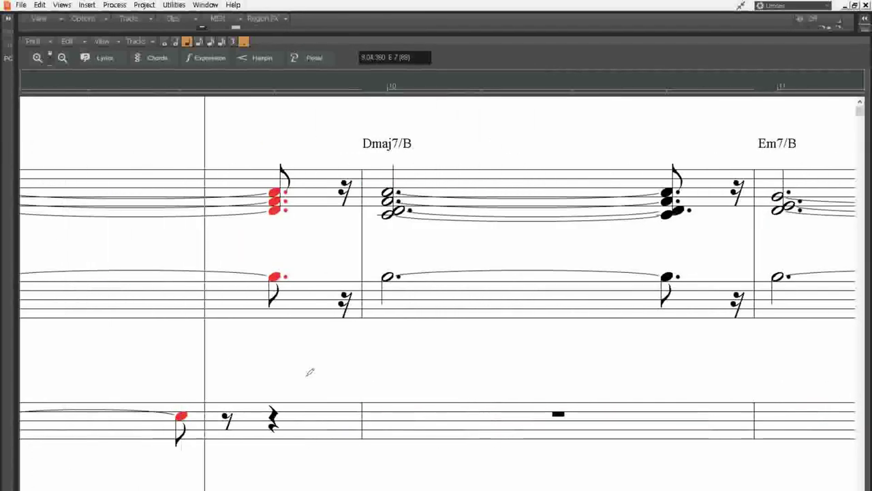
- In the Track view, bounce the selected SI-Electric Piano and AlterEgo 1 clips to one clip per track
{"action": "key", "text": "d"}
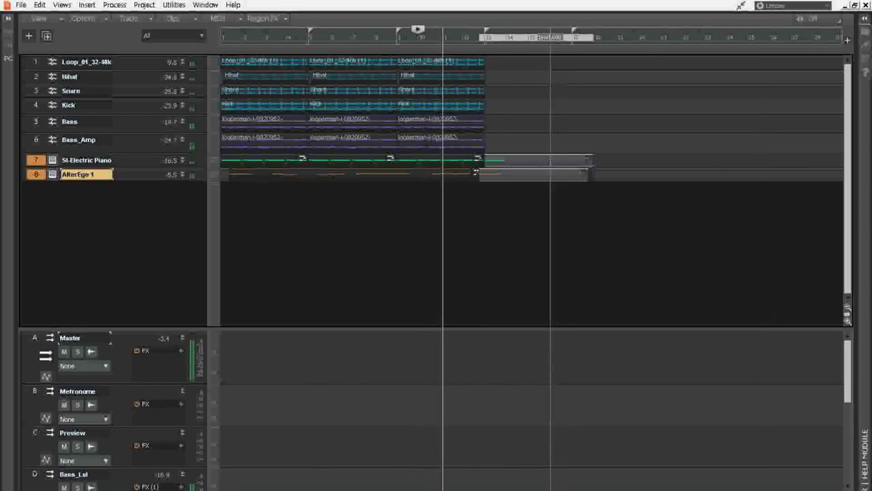
{"action": "key", "text": "alt+7"}
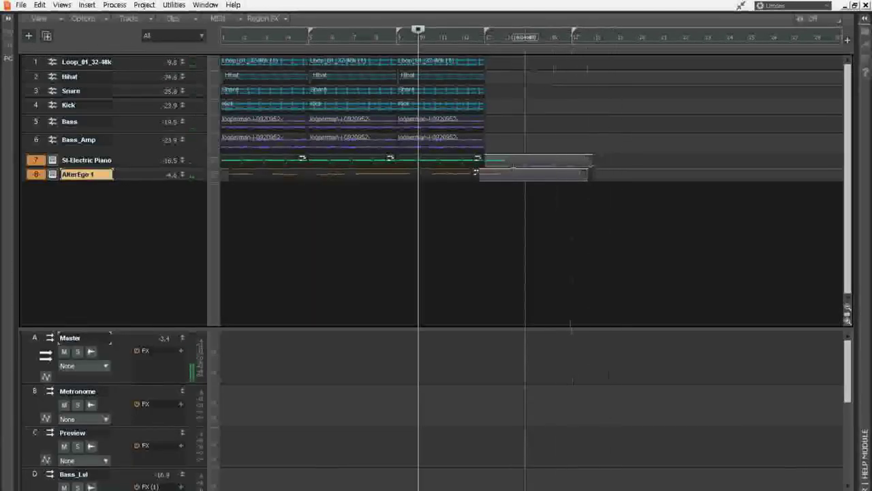
{"action": "right_click", "coordinate": [552, 169]}
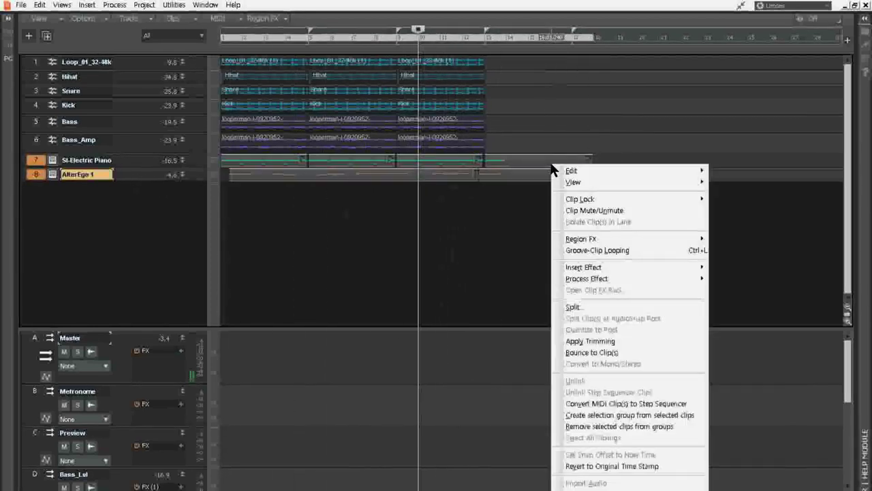
{"action": "left_click", "coordinate": [639, 353]}
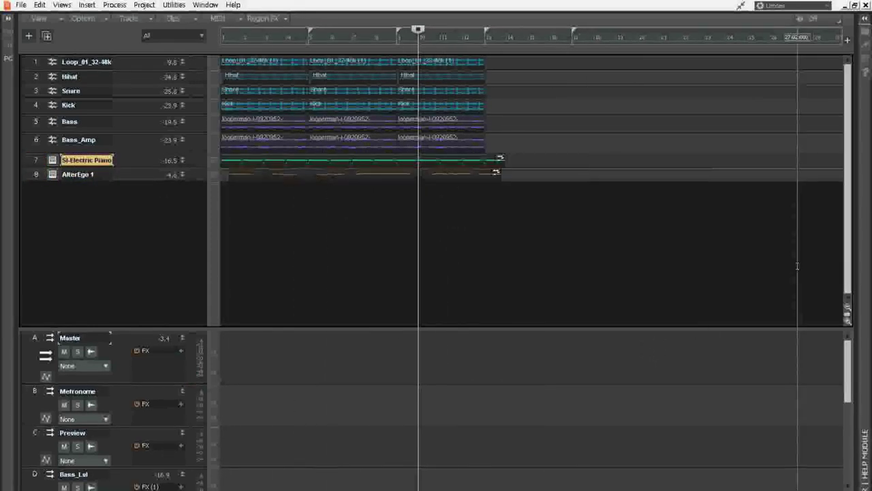
- Rewind the project and complete AlterEgo's lyric line 00 as "why am I here"
{"action": "key", "text": "w"}
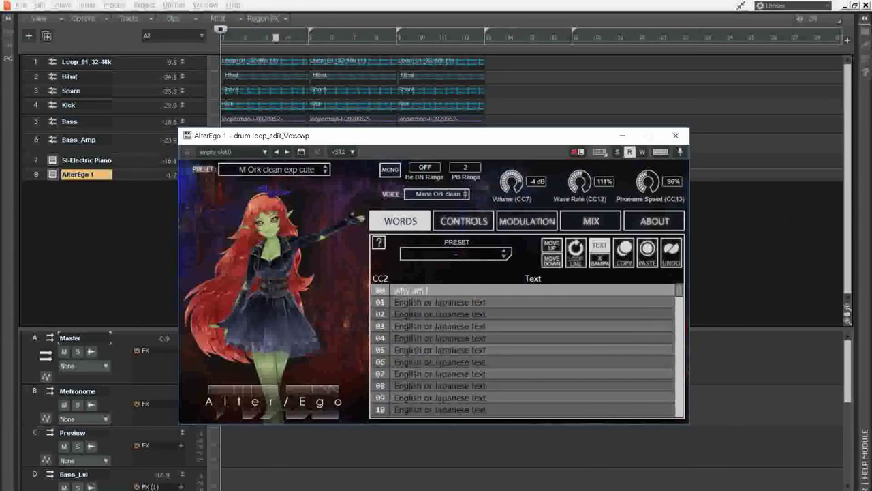
{"action": "type", "text": "here"}
{"action": "left_click", "coordinate": [112, 258]}
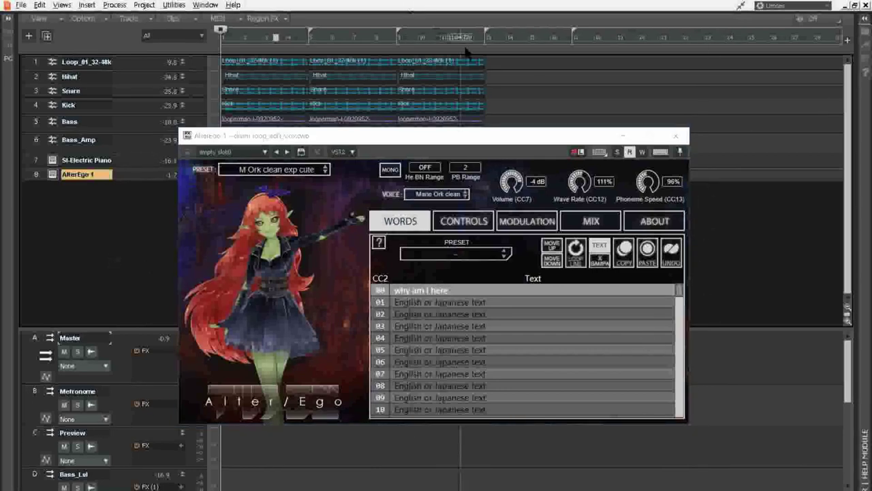
- Play the project from the start to hear the sung lyric, moving the AlterEgo window down to uncover the tracks
{"action": "key", "text": "space"}
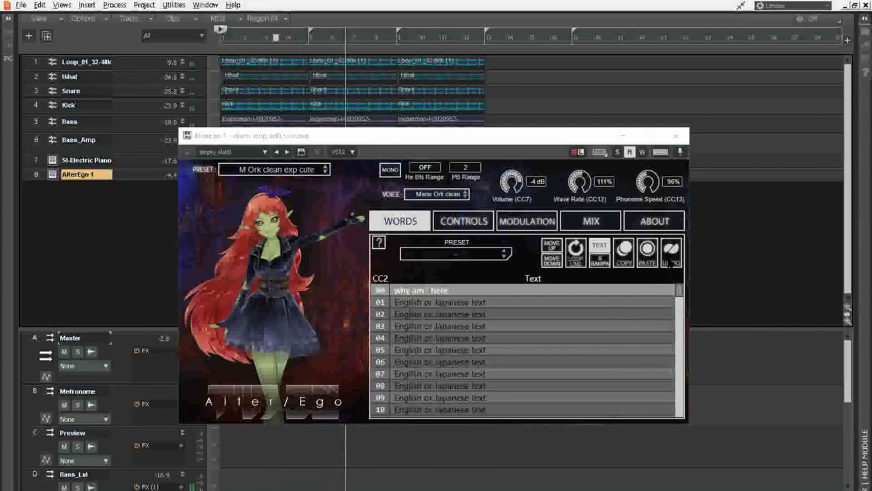
{"action": "left_click_drag", "start_coordinate": [570, 142], "coordinate": [653, 217]}
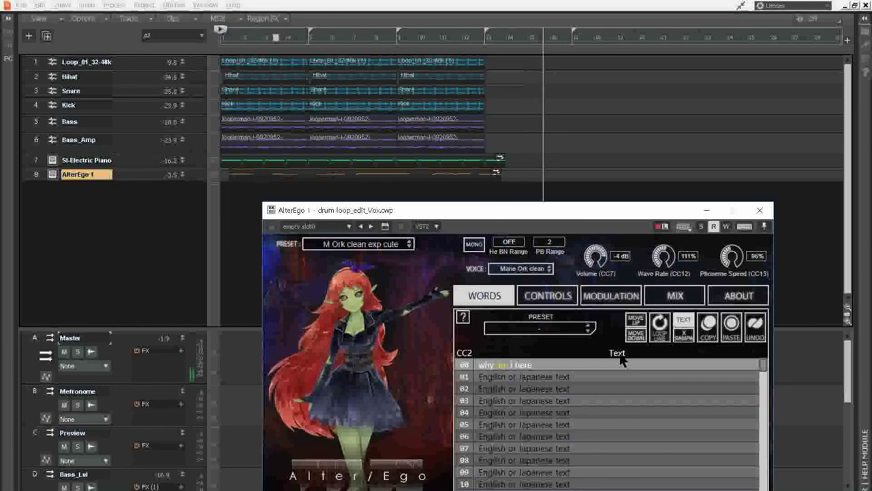
{"action": "left_click", "coordinate": [565, 2]}
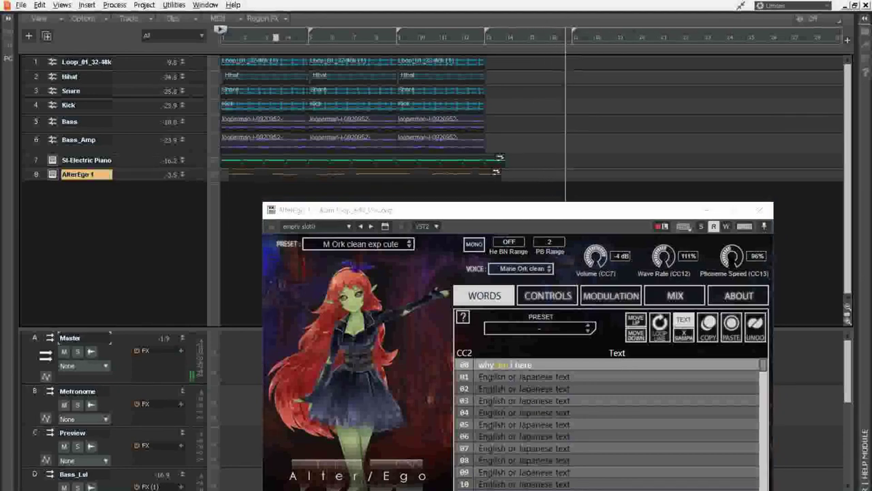
{"action": "key", "text": "space"}
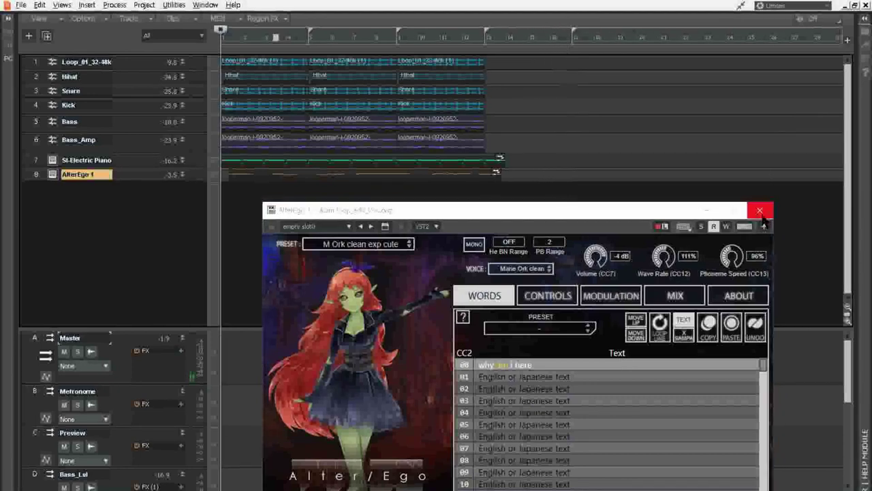